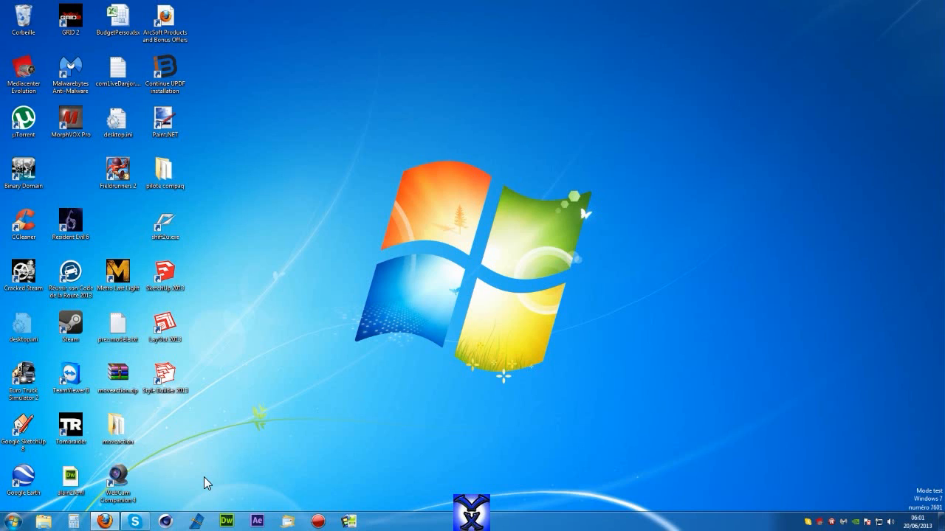
# - Open the Farming Simulator 2013 sdk folder on drive E, under Jeux, Installed, steam, SteamApps, common
pyautogui.click(44, 523)
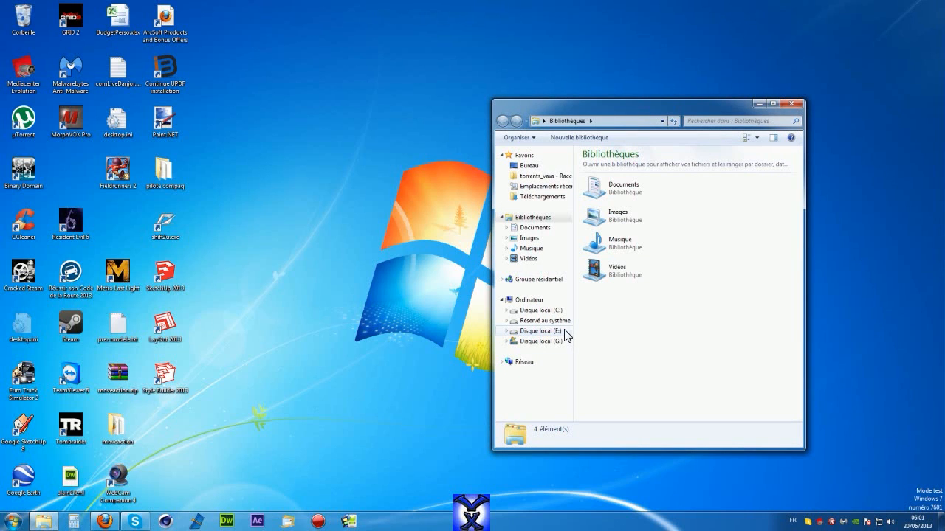
pyautogui.click(558, 331)
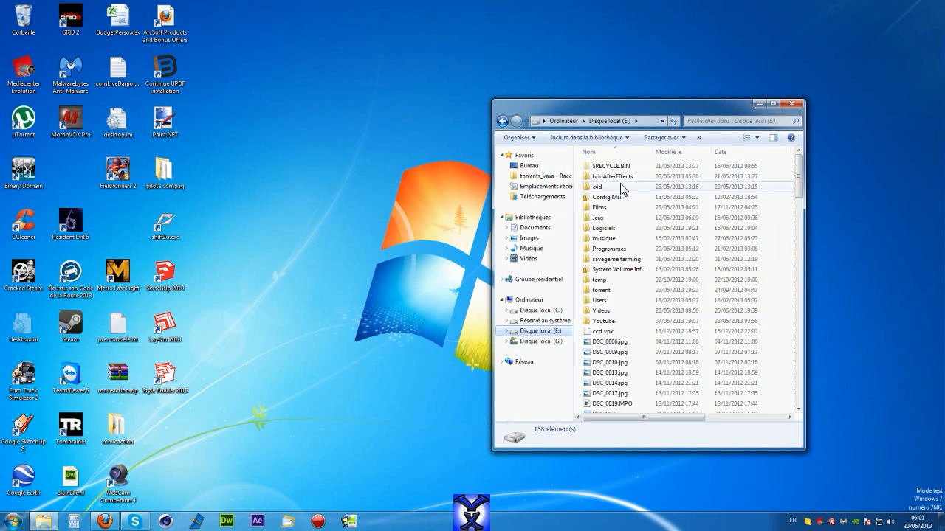
pyautogui.doubleClick(601, 218)
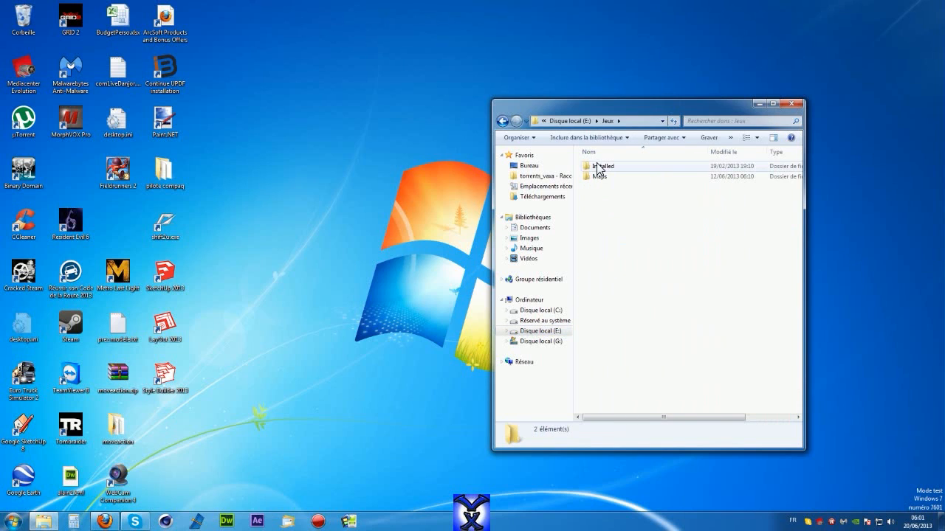
pyautogui.doubleClick(600, 166)
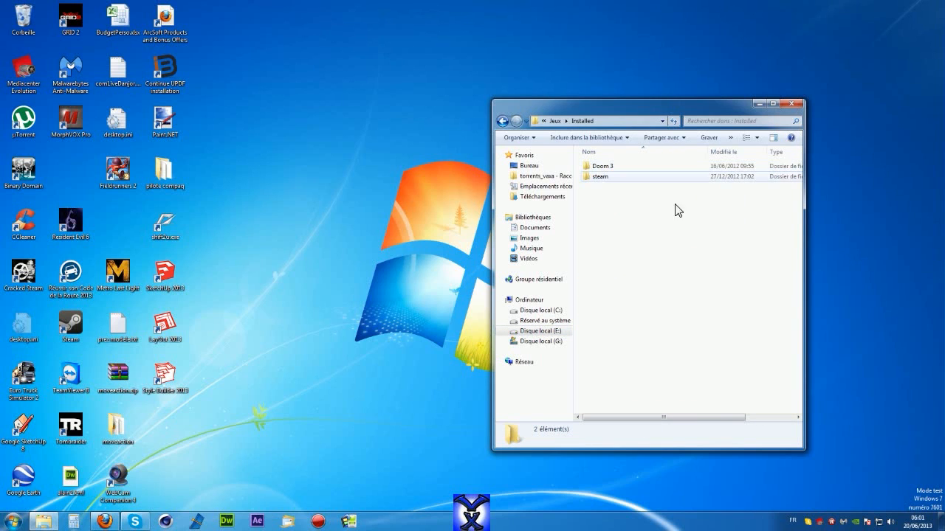
pyautogui.doubleClick(599, 178)
pyautogui.doubleClick(604, 168)
pyautogui.doubleClick(604, 168)
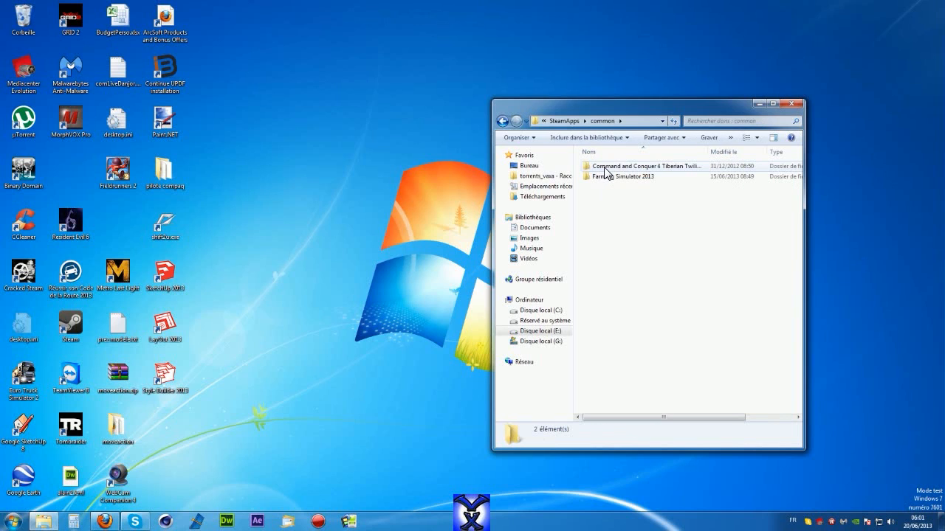
pyautogui.doubleClick(606, 177)
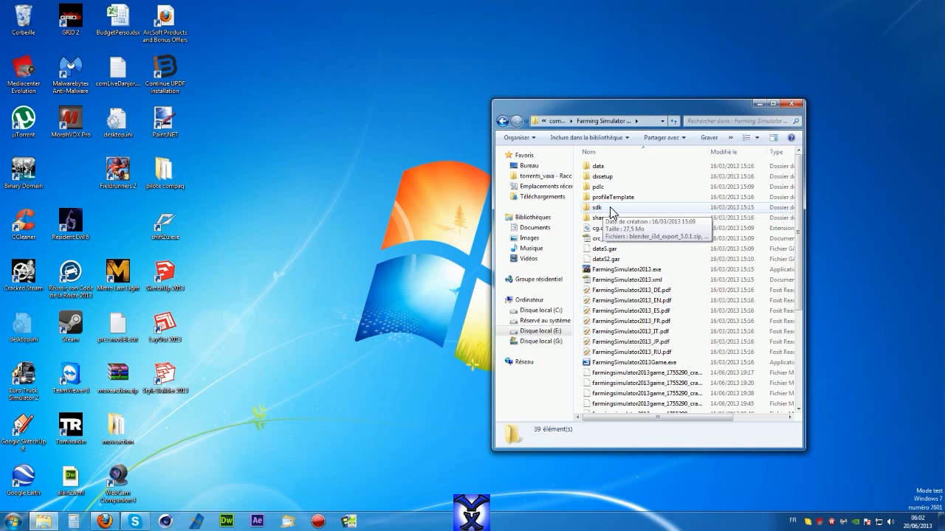
pyautogui.doubleClick(610, 207)
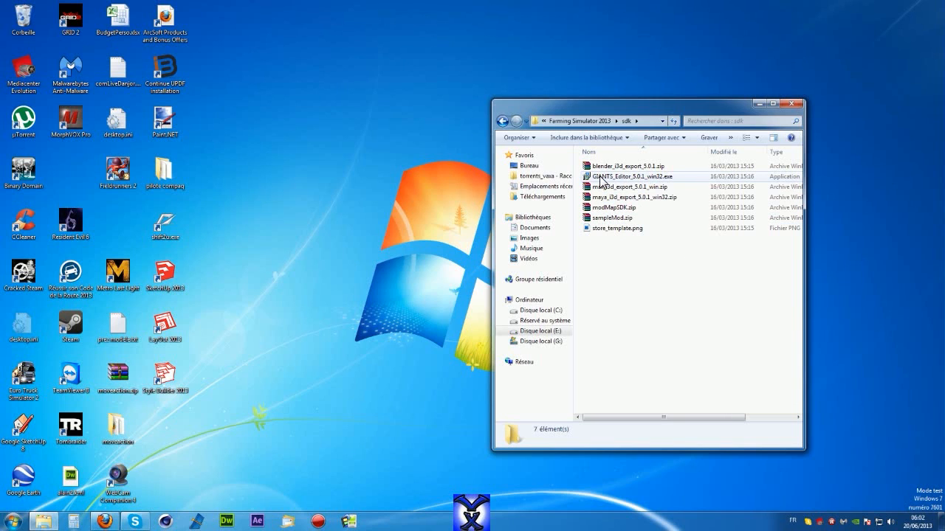
# - Launch the GIANTS_Editor_5.0.1_win32.exe installer and accept its license agreement
pyautogui.moveTo(599, 180)
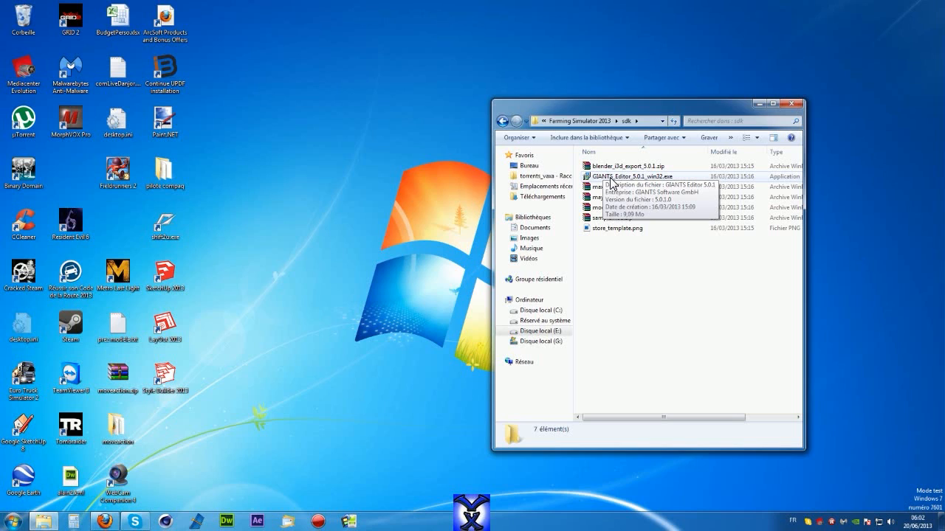
pyautogui.doubleClick(653, 179)
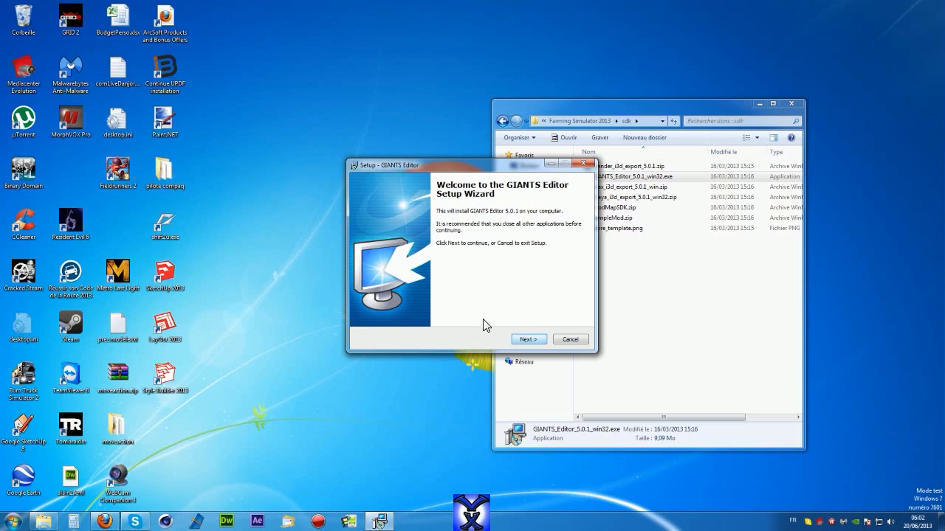
pyautogui.click(525, 340)
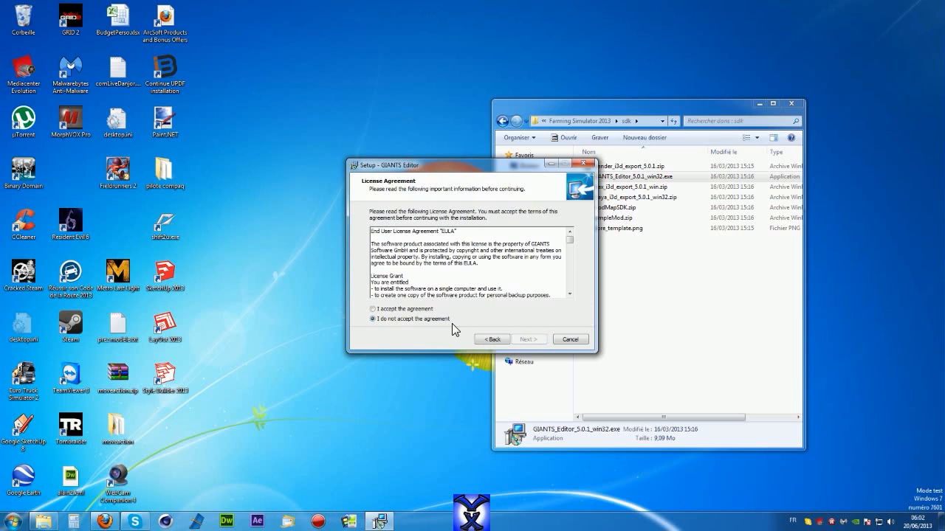
pyautogui.click(375, 310)
pyautogui.click(527, 340)
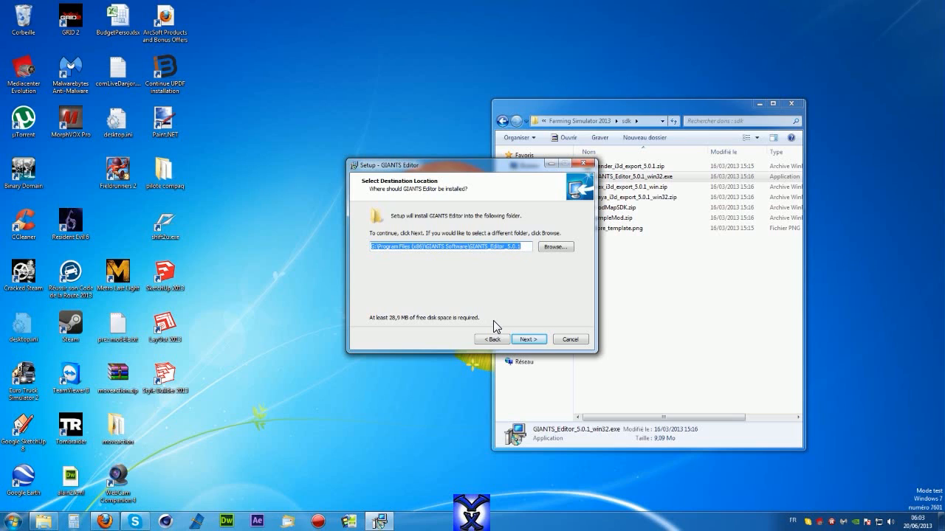
# - Install GIANTS Editor with the default destination and shortcut folders, finish without viewing the readme, and close the sdk folder
pyautogui.click(527, 339)
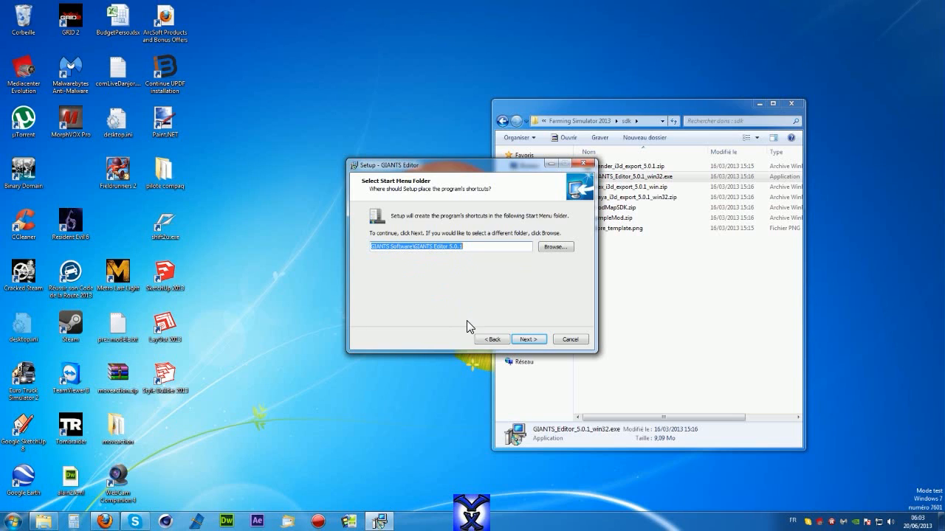
pyautogui.click(527, 339)
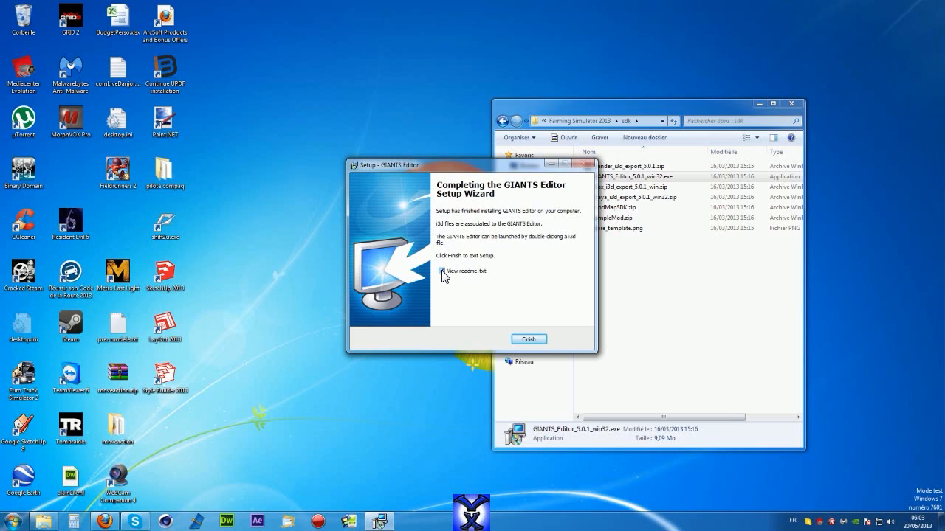
pyautogui.click(442, 271)
pyautogui.click(528, 340)
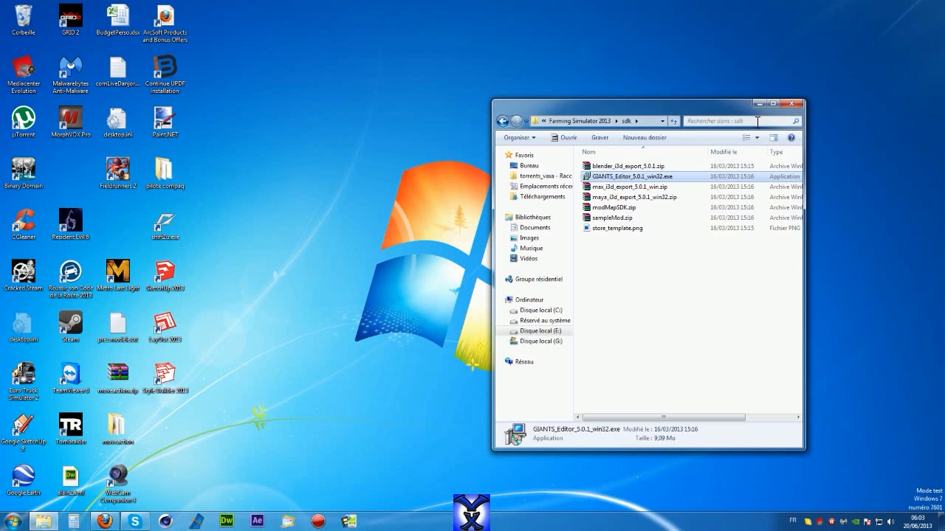
pyautogui.click(792, 104)
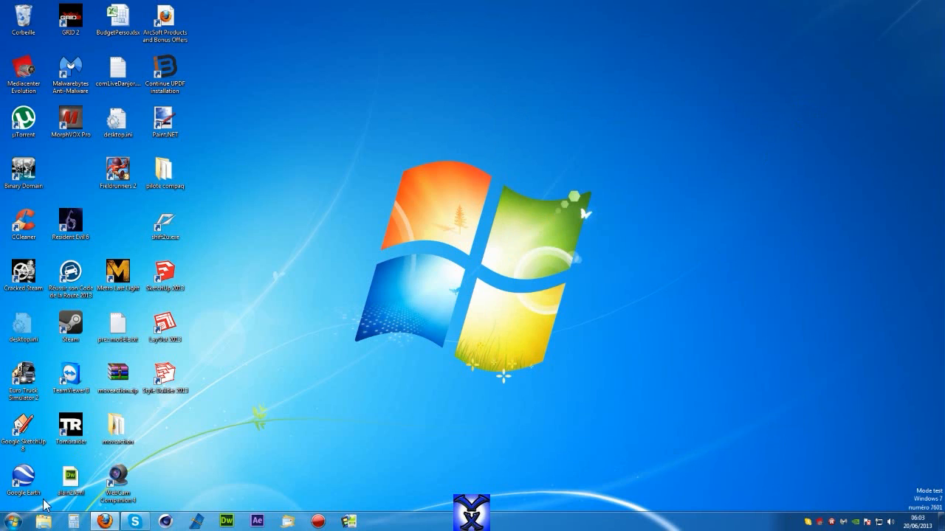
# - Launch GIANTS Editor from the GIANTS Editor 5.0.1 folder among the installed GIANTS Software programs
pyautogui.click(13, 520)
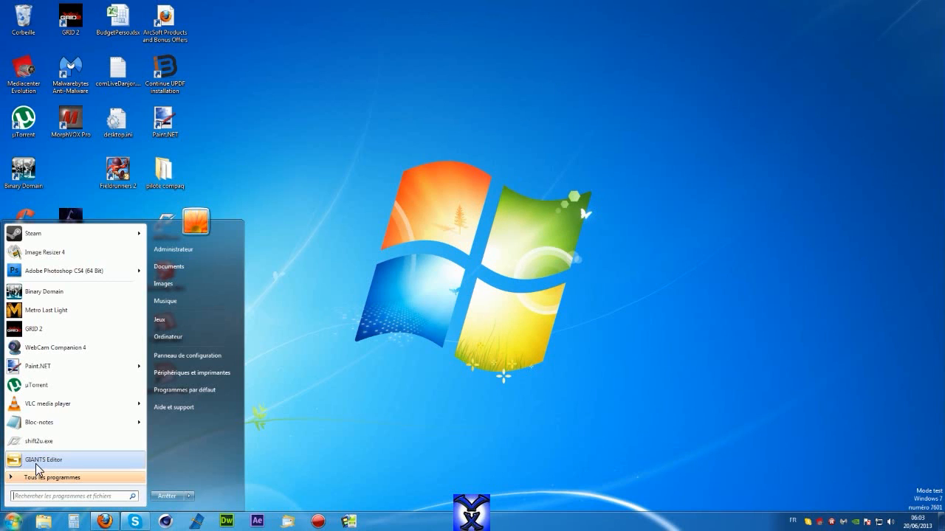
pyautogui.click(15, 479)
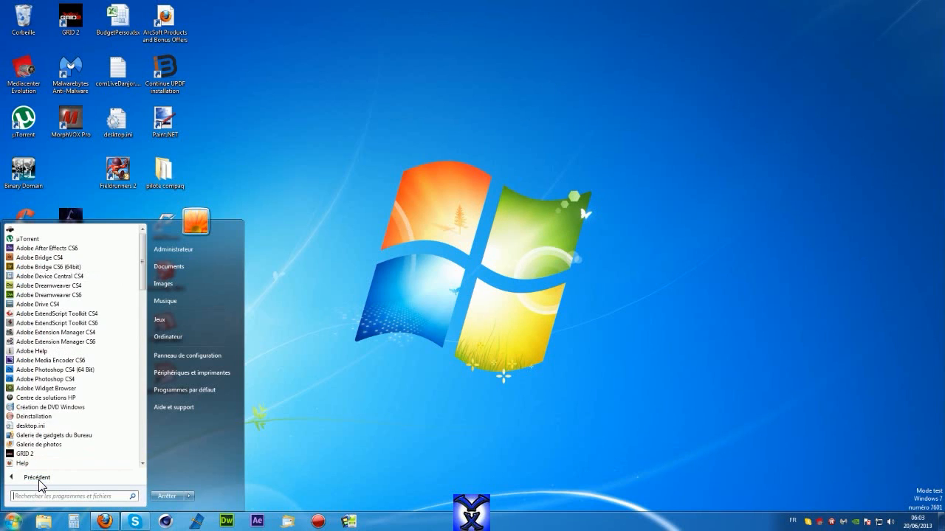
pyautogui.moveTo(141, 251); pyautogui.dragTo(135, 316)
pyautogui.scroll(-4, 136, 332)
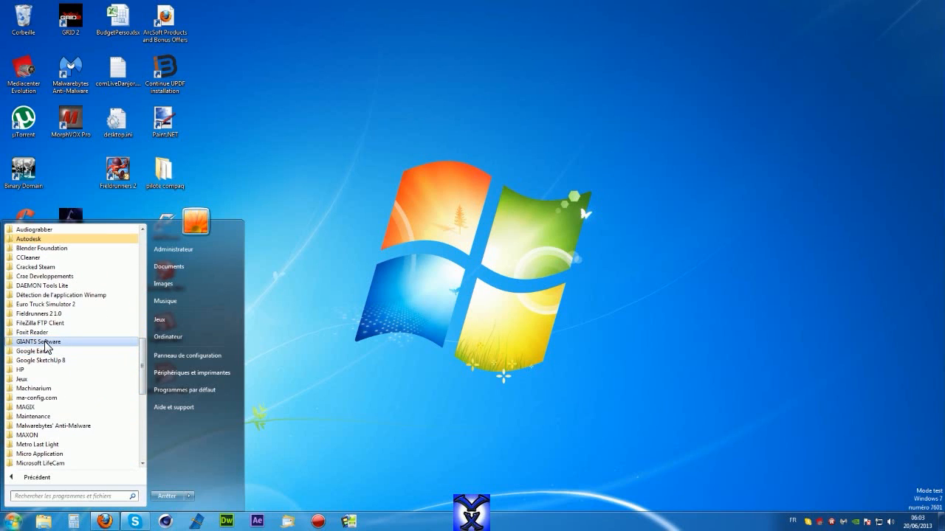
pyautogui.click(44, 342)
pyautogui.click(48, 352)
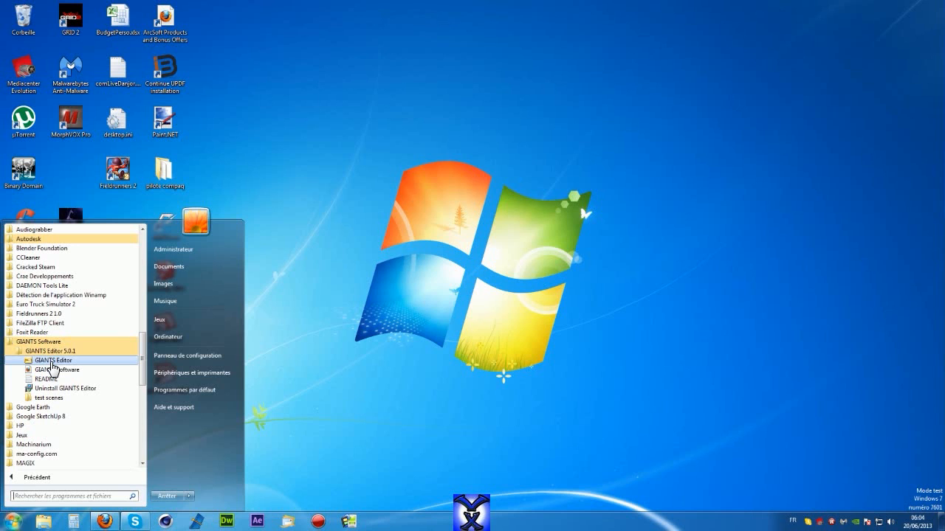
pyautogui.click(52, 362)
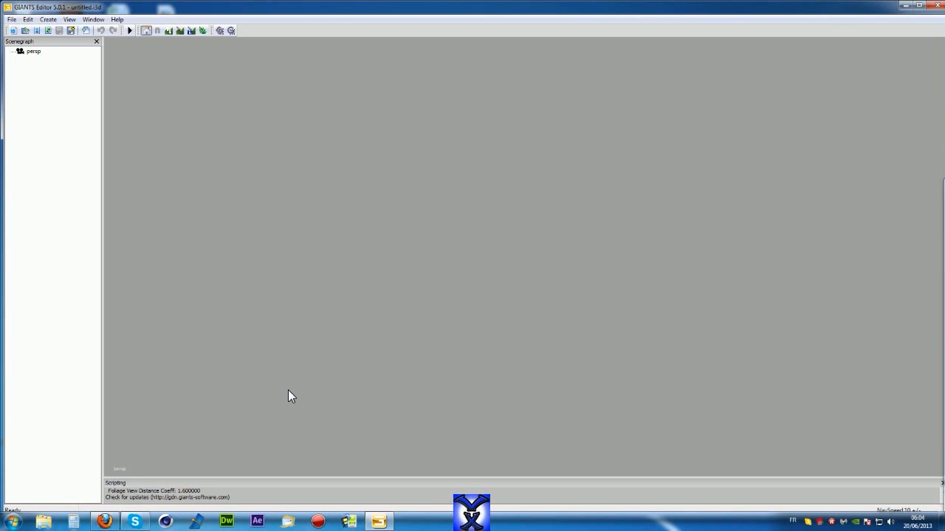
# - Pin GIANTS Editor to the taskbar and dismiss the Malwarebytes notification
pyautogui.rightClick(377, 522)
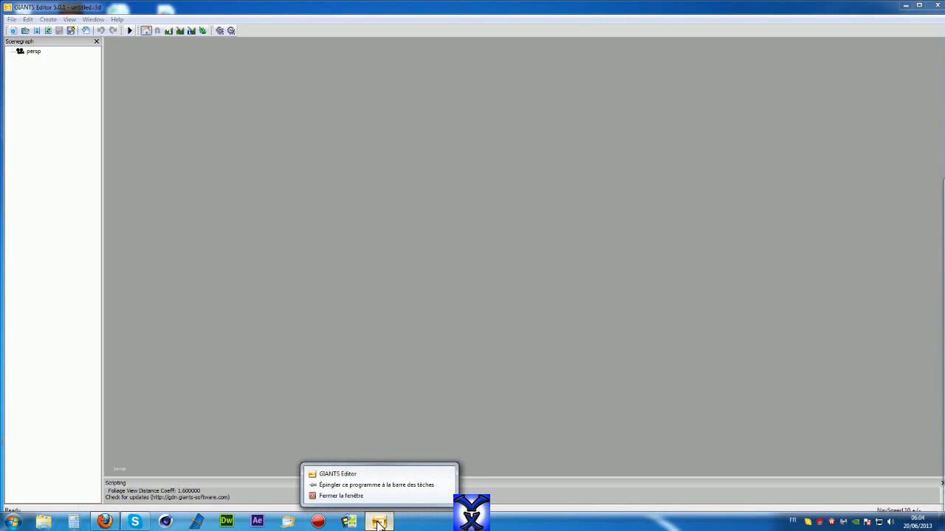
pyautogui.click(367, 486)
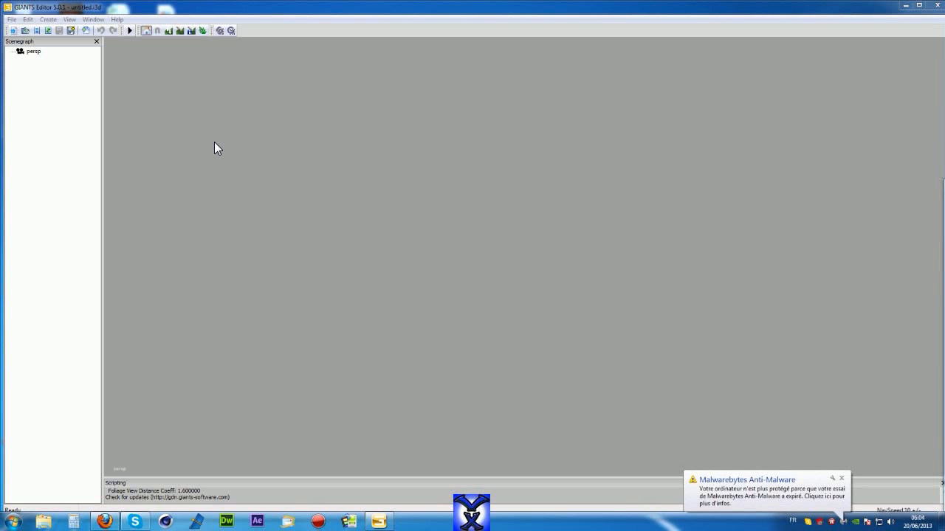
pyautogui.click(841, 479)
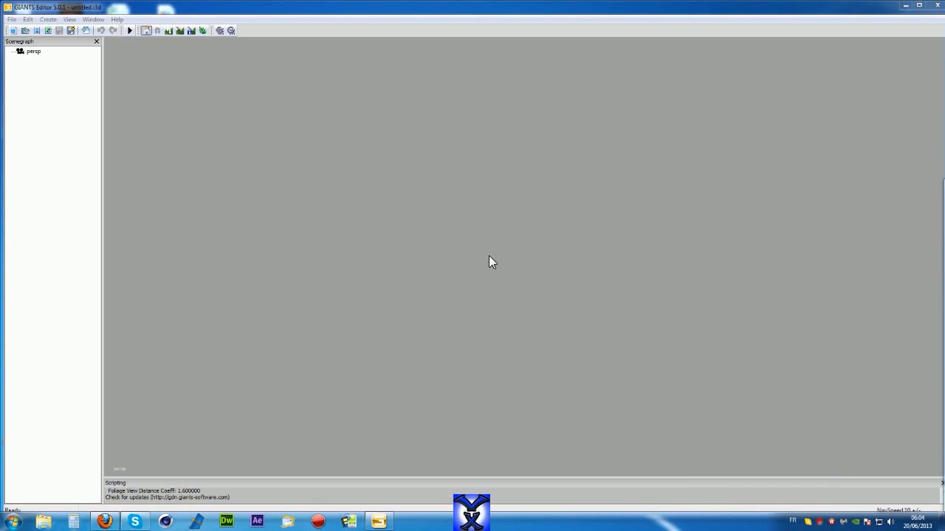
# - Look at the editor's general preferences and close them without changing anything
pyautogui.click(12, 22)
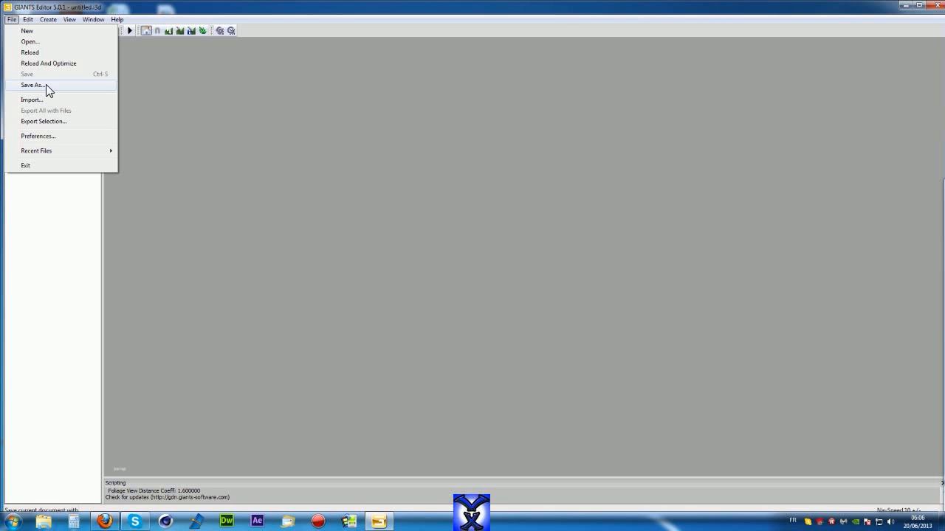
pyautogui.click(37, 136)
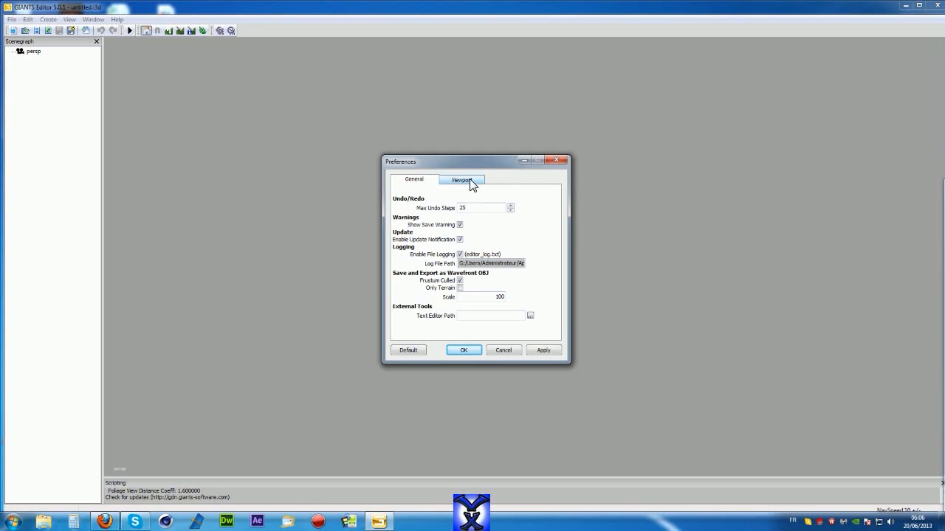
pyautogui.click(507, 349)
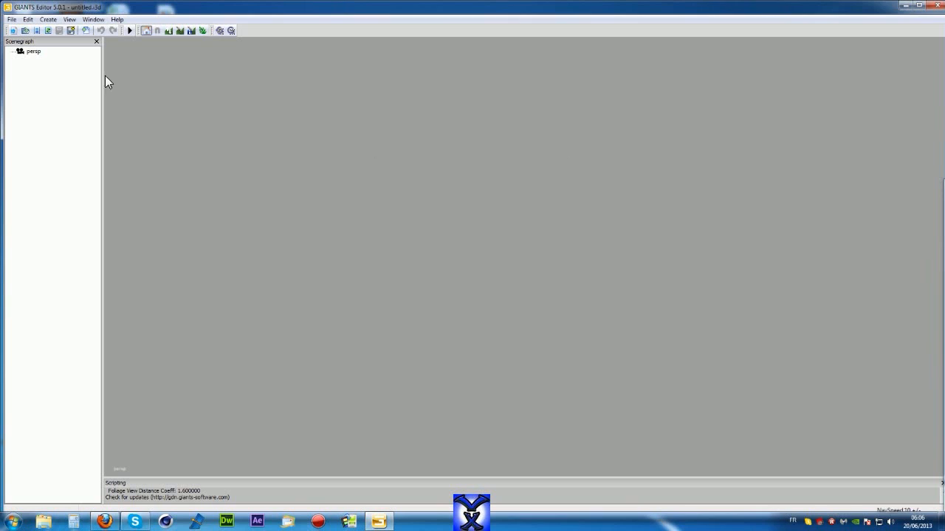
# - Review the commands available for files, editing, object creation, views, windows and help
pyautogui.click(12, 19)
pyautogui.moveTo(46, 151)
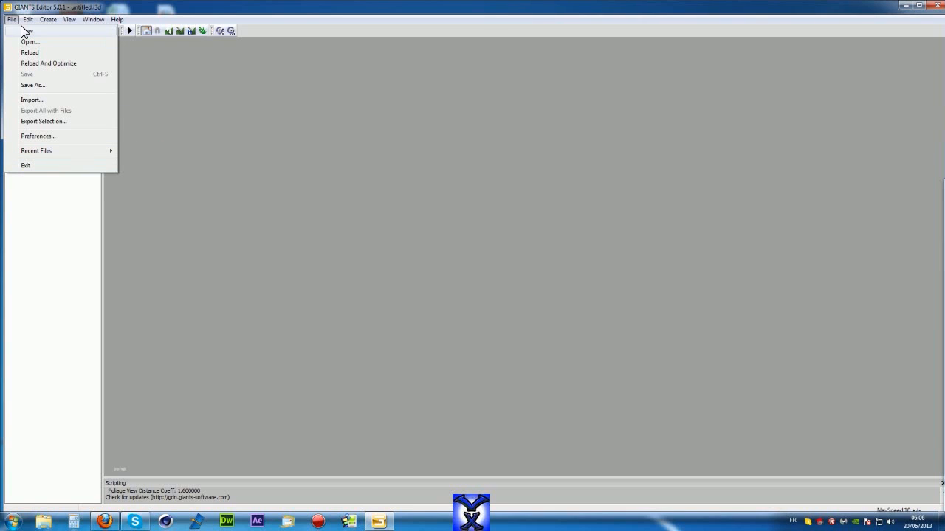
pyautogui.moveTo(29, 25)
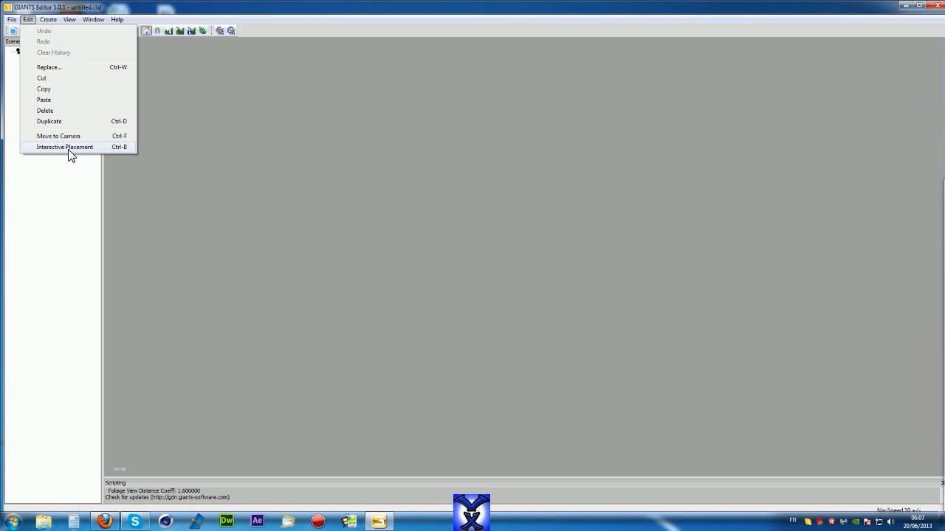
pyautogui.moveTo(47, 22)
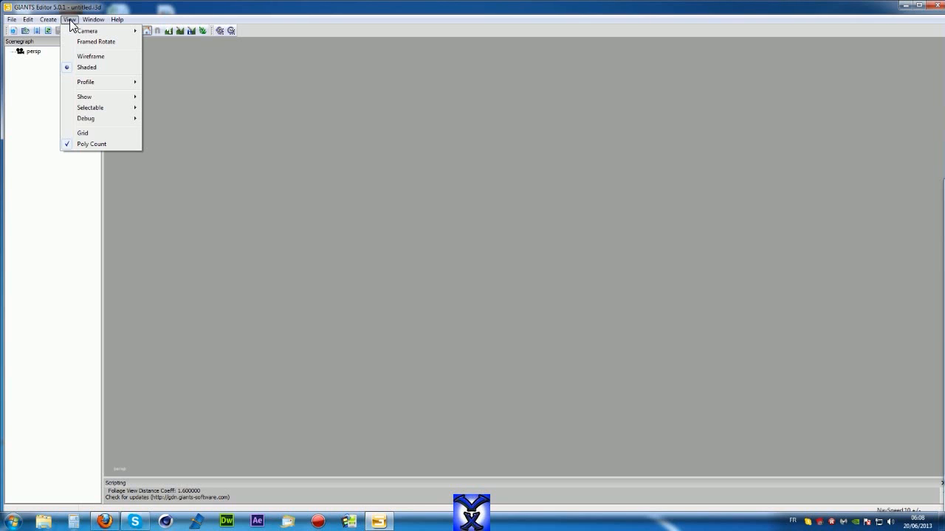
pyautogui.moveTo(85, 34)
pyautogui.click(59, 21)
pyautogui.click(69, 20)
pyautogui.moveTo(101, 85)
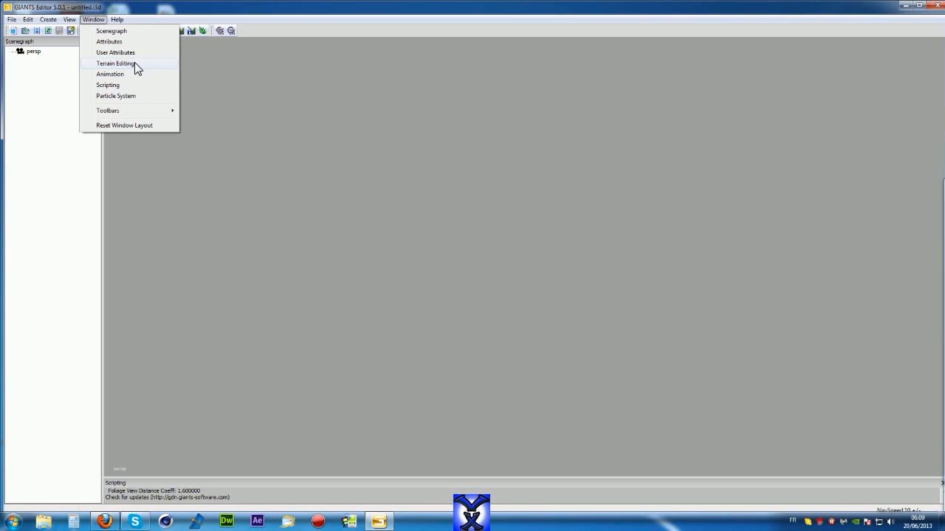
pyautogui.moveTo(136, 112)
pyautogui.moveTo(116, 21)
pyautogui.click(122, 41)
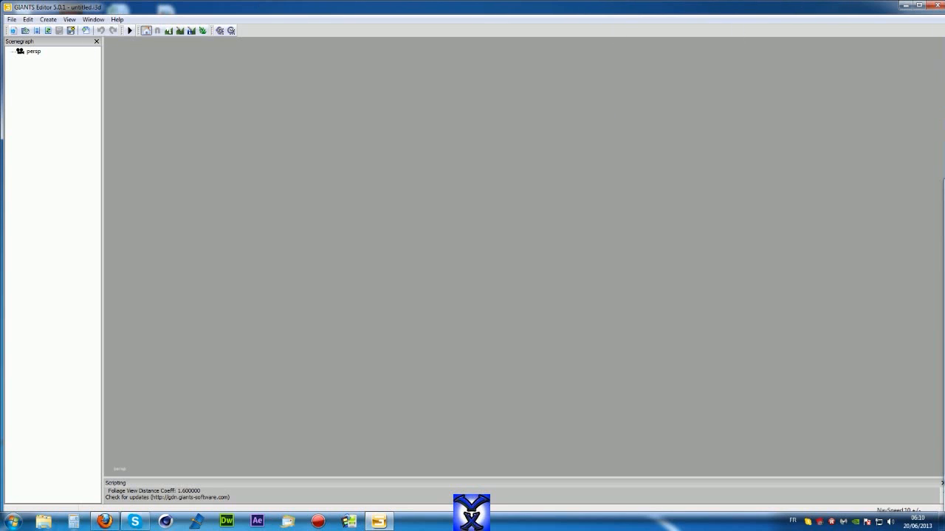
# - Dock the Attributes panel beside the viewport, narrow it, and dock the Terrain Editing panel above it
pyautogui.moveTo(944, 184); pyautogui.dragTo(941, 88)
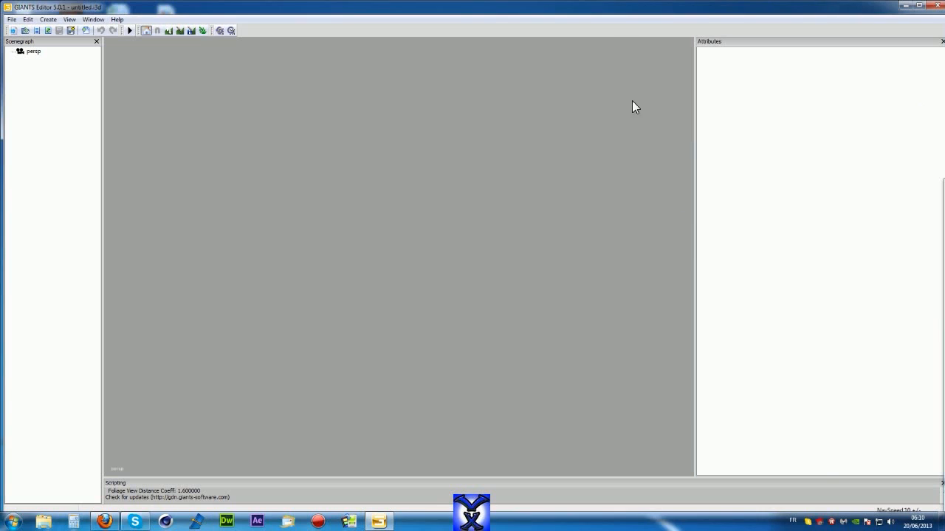
pyautogui.moveTo(696, 88); pyautogui.dragTo(821, 91)
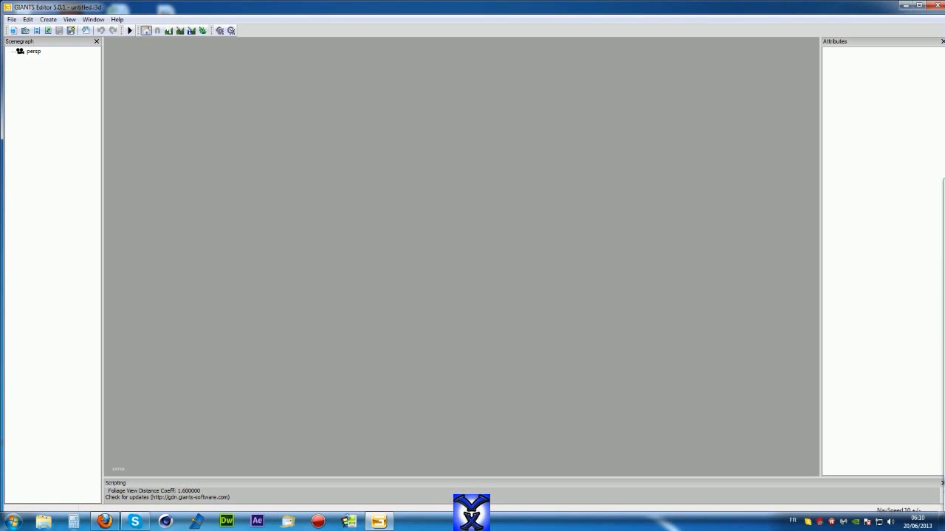
pyautogui.moveTo(944, 188); pyautogui.dragTo(867, 196)
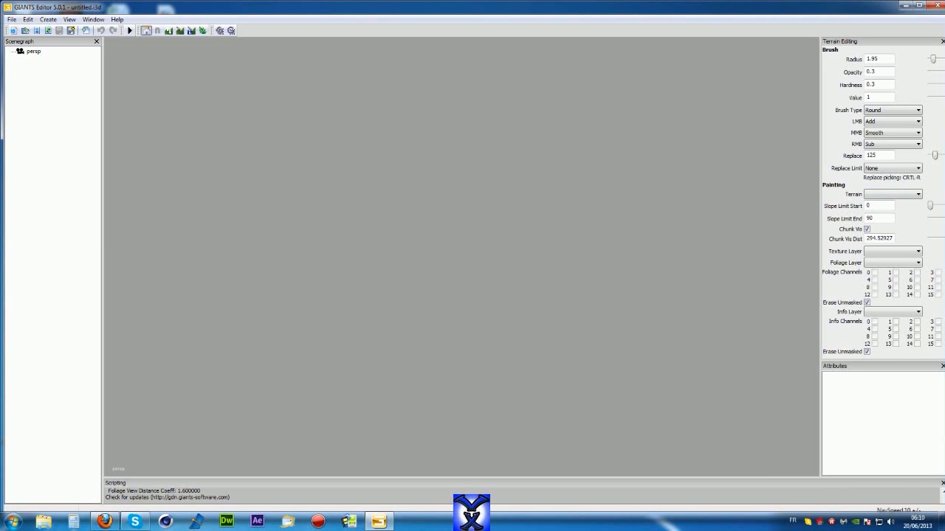
# - Dock the User Attributes panel below the Scenegraph and maximize the editor window
pyautogui.moveTo(753, 285); pyautogui.dragTo(23, 256)
pyautogui.moveTo(23, 272); pyautogui.dragTo(20, 280)
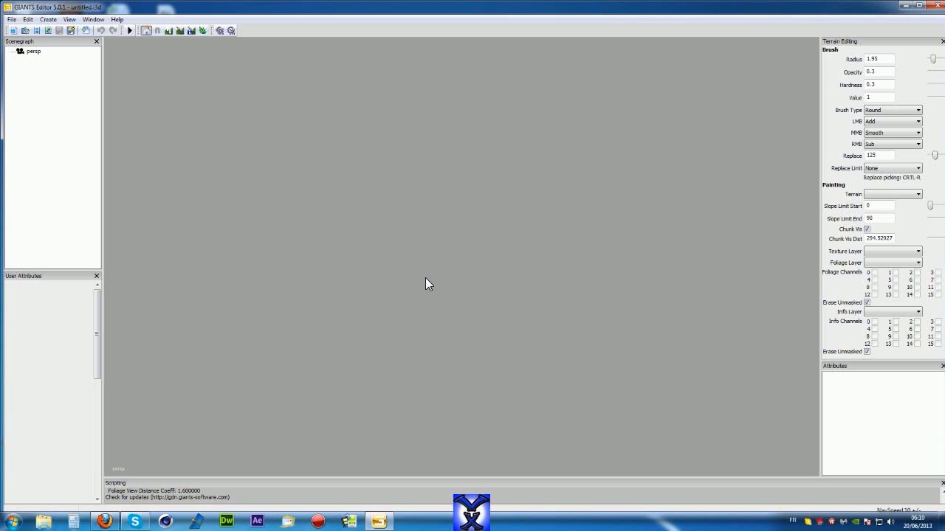
pyautogui.click(919, 6)
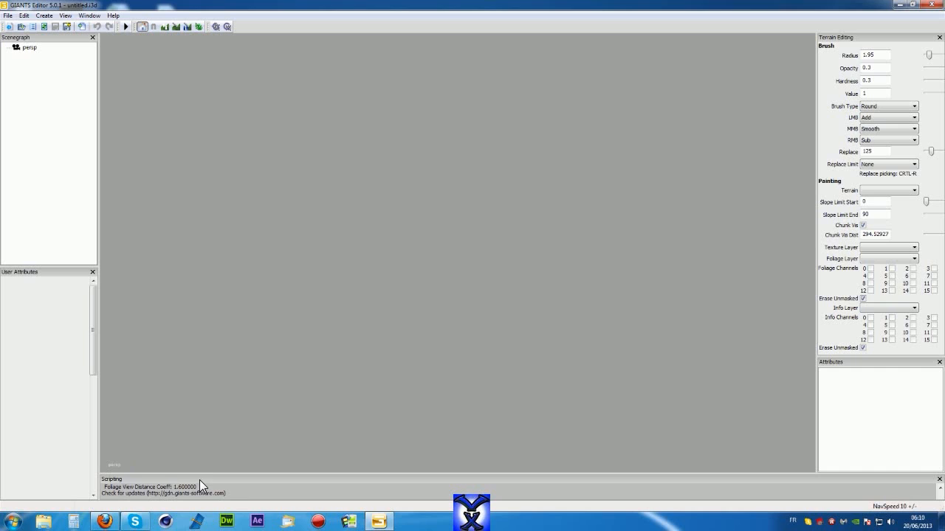
pyautogui.moveTo(241, 498); pyautogui.dragTo(103, 489)
pyautogui.click(103, 488)
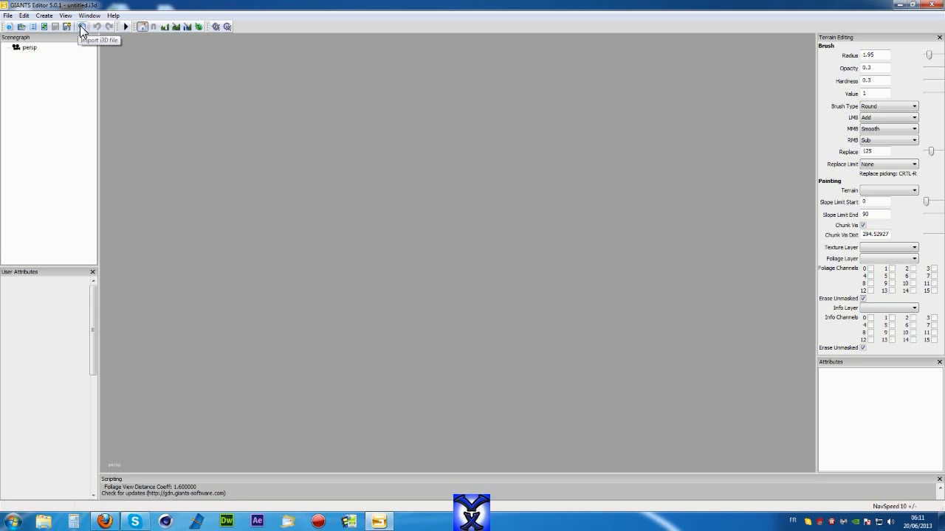
pyautogui.click(7, 15)
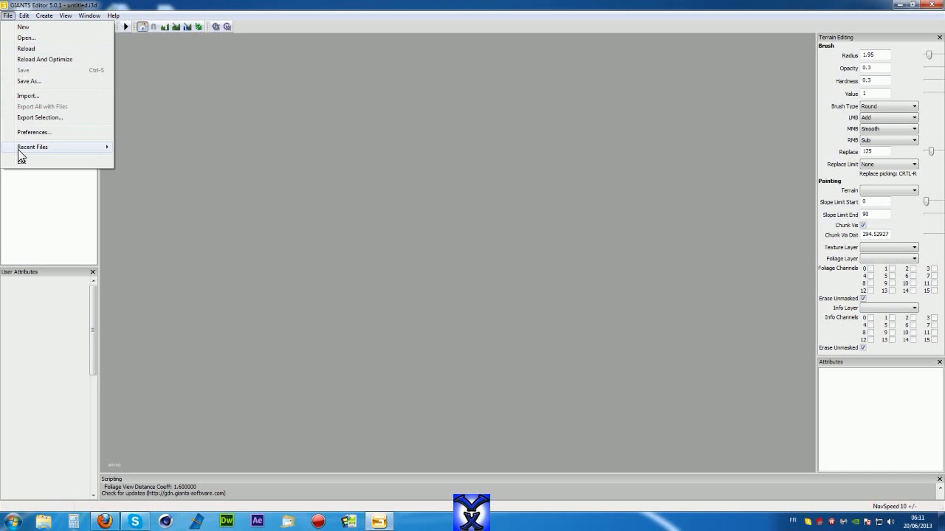
pyautogui.click(60, 16)
pyautogui.click(70, 3)
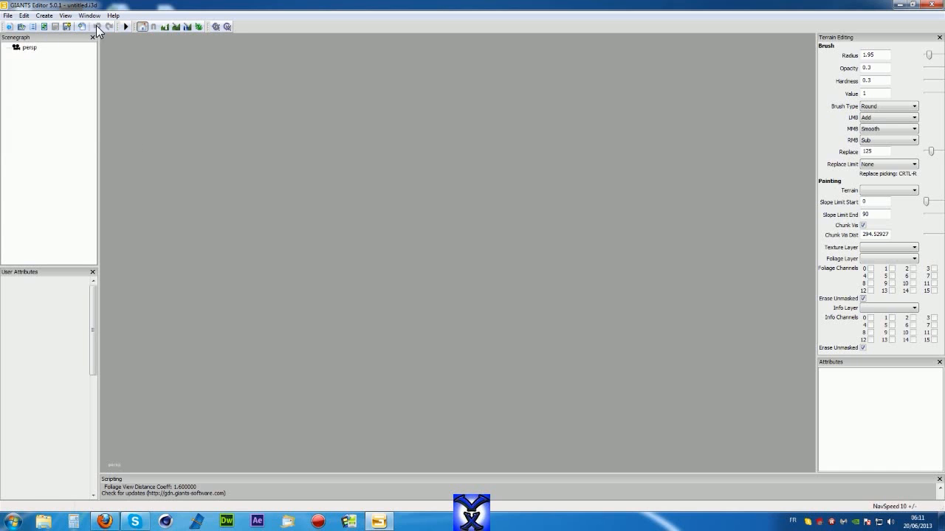